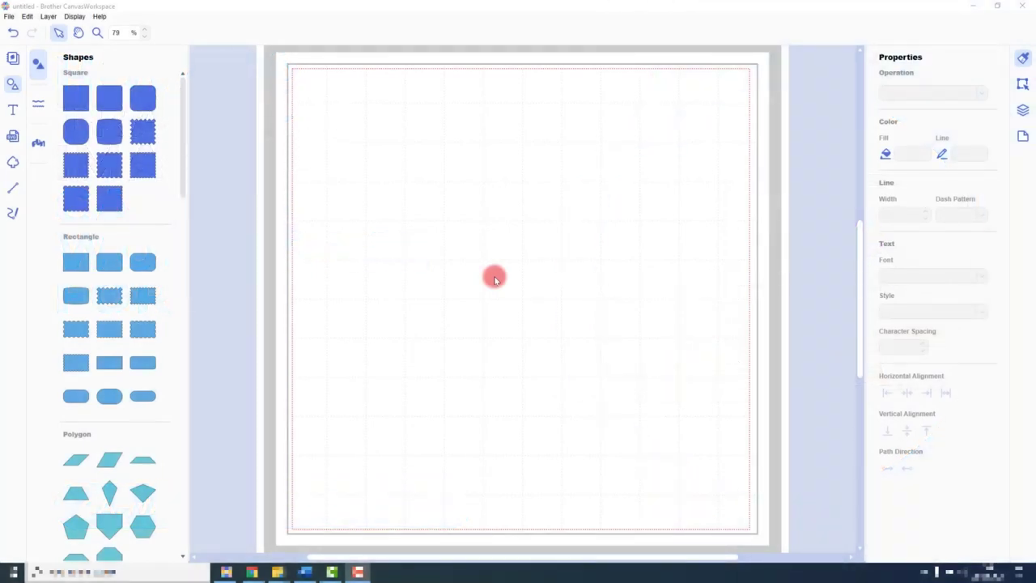
Start Image Tracing using an image file stored on the computer
left_click(13, 162)
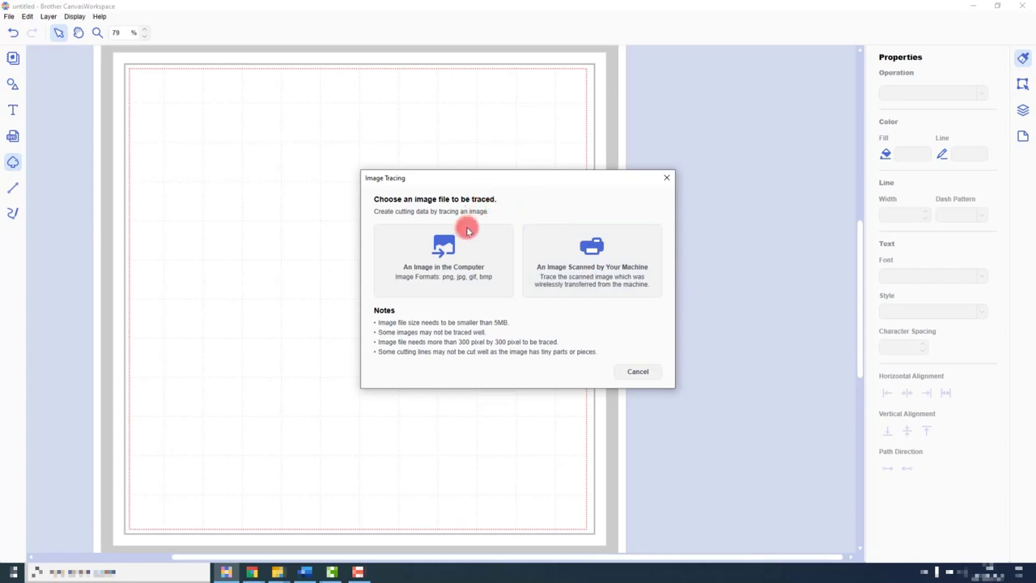
left_click(457, 266)
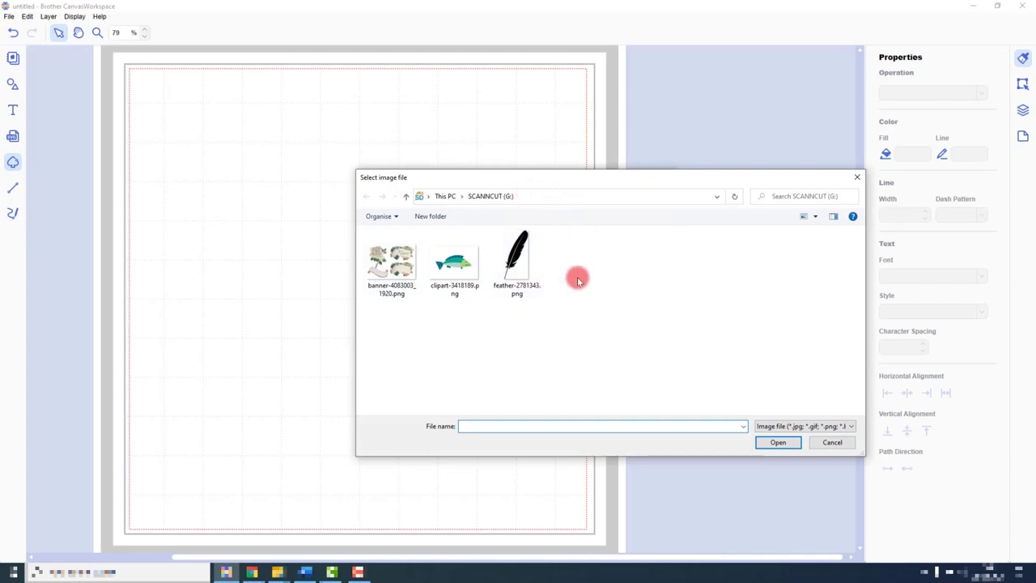
Load feather-2781343.png into the Image Tracing dialog
left_click(515, 269)
left_click(779, 442)
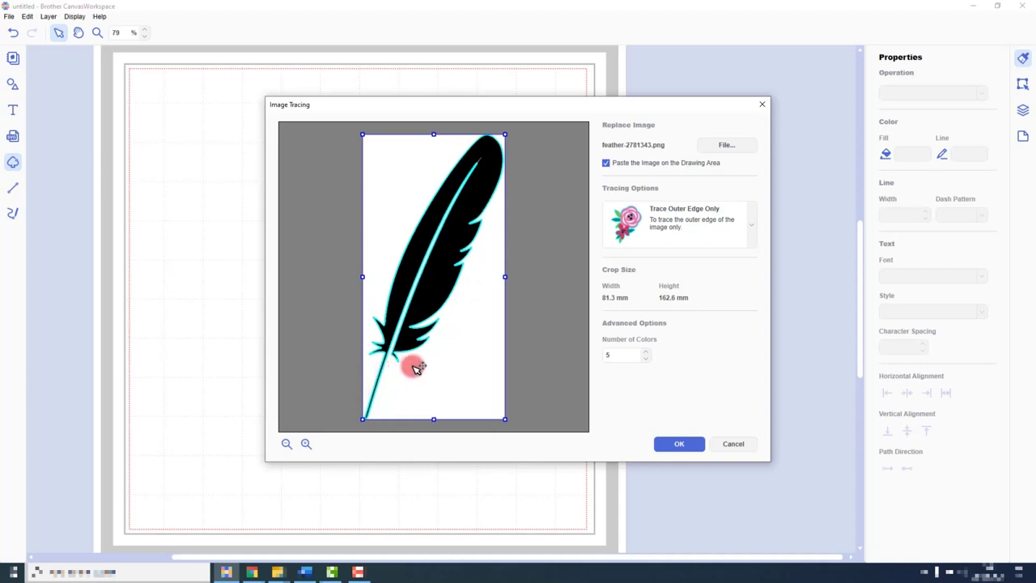
Trace the feather by outer edge only, without pasting the source image onto the mat
left_click(753, 237)
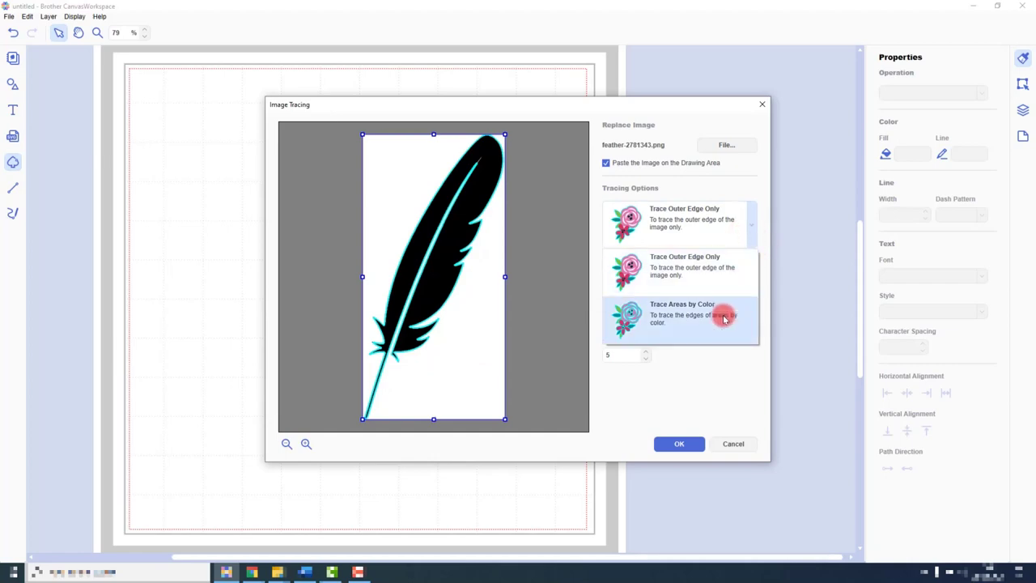
left_click(718, 281)
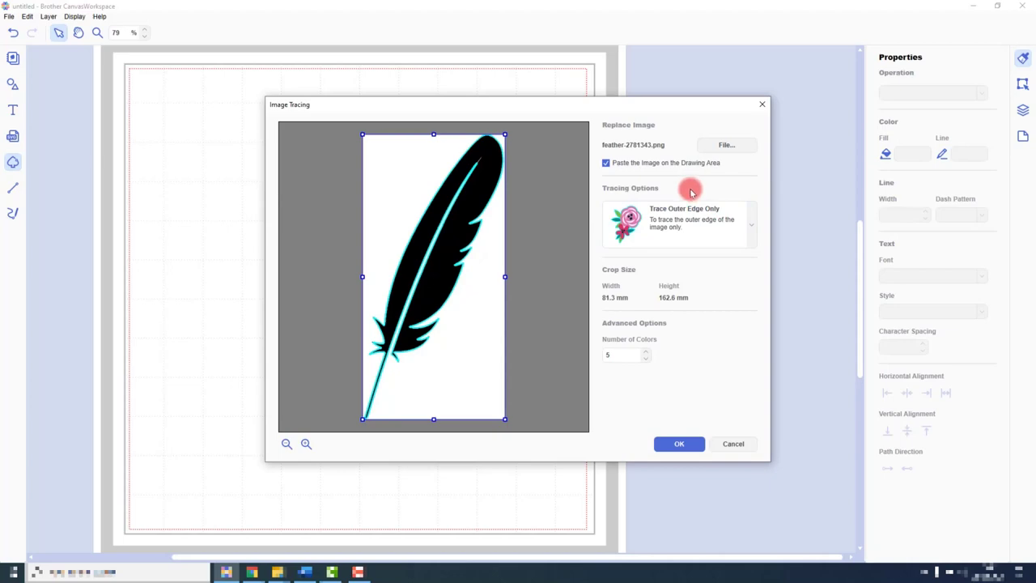
left_click(607, 164)
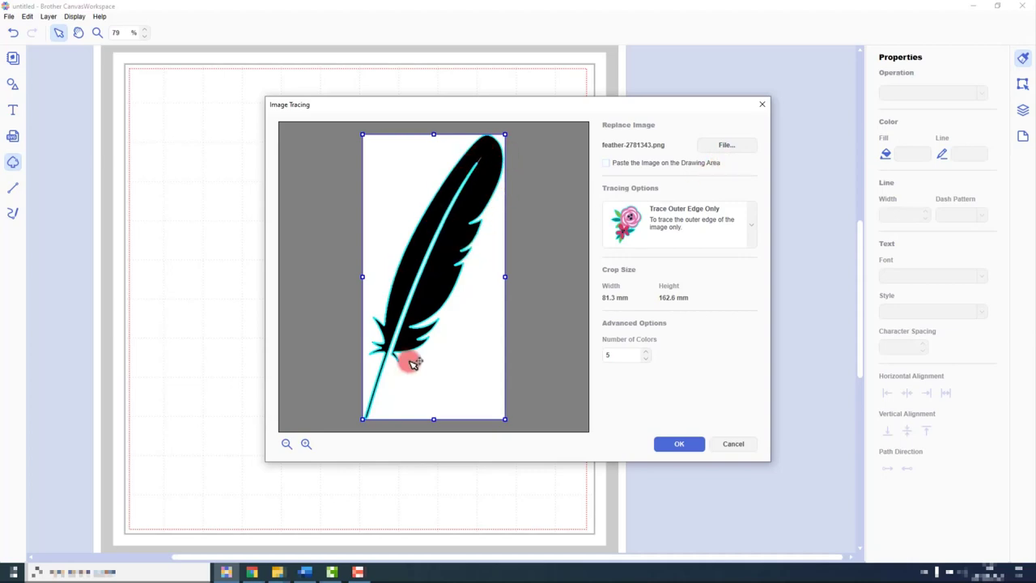
left_click(676, 446)
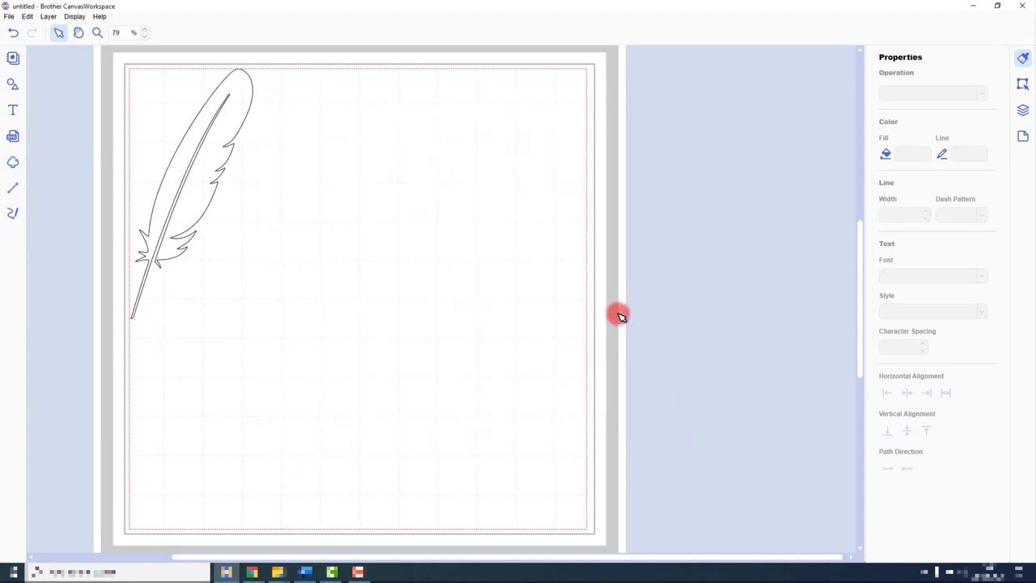
Delete the traced feather outline from the mat
left_click(207, 213)
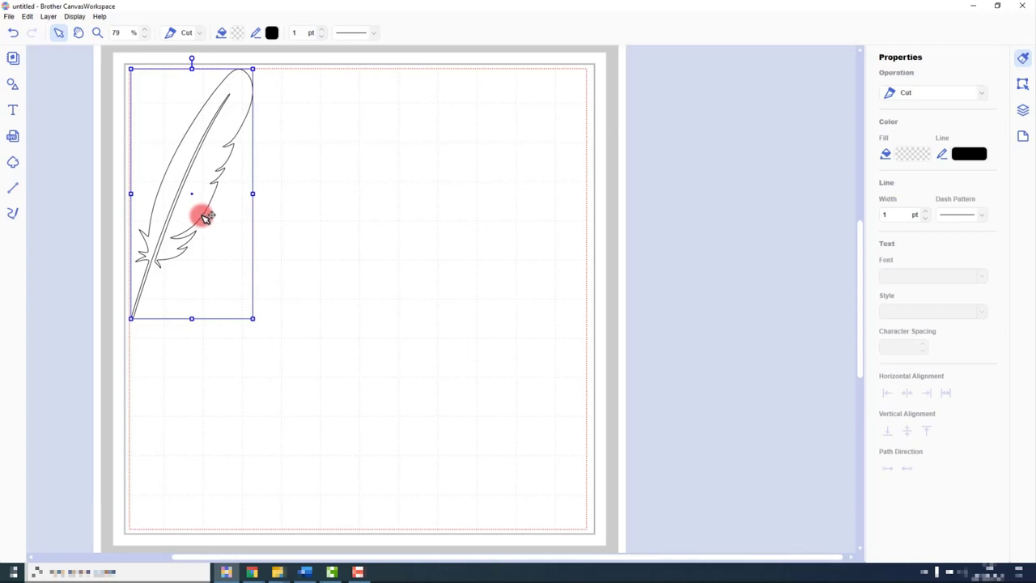
key("Delete")
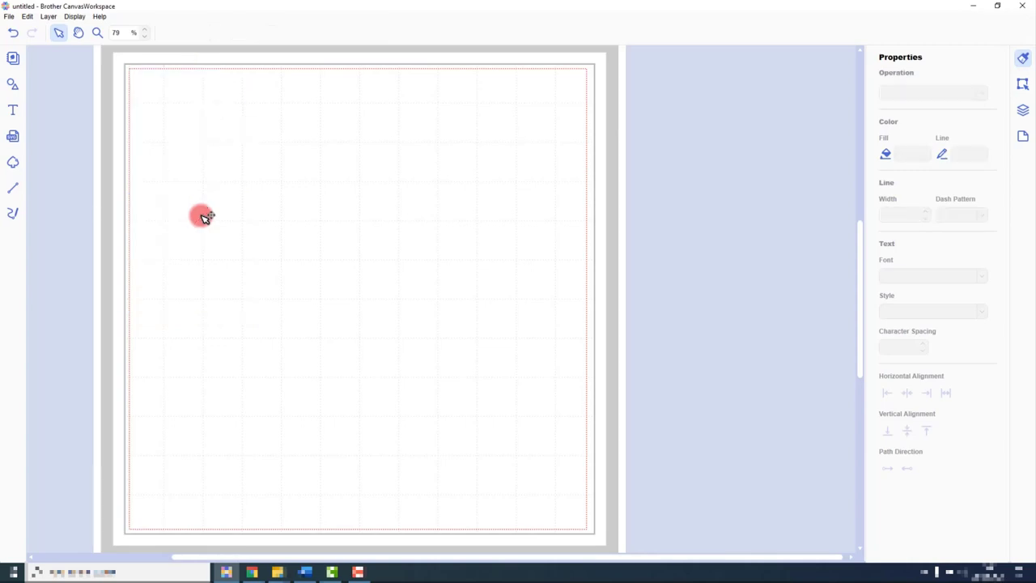
Load the fish image clipart-3418189.png into Image Tracing from the computer
left_click(14, 162)
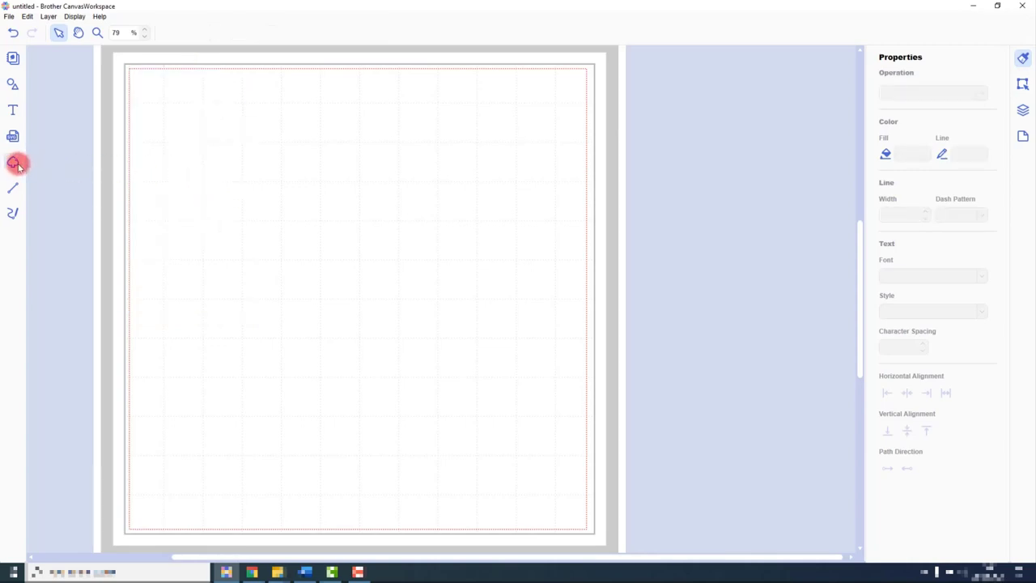
left_click(417, 252)
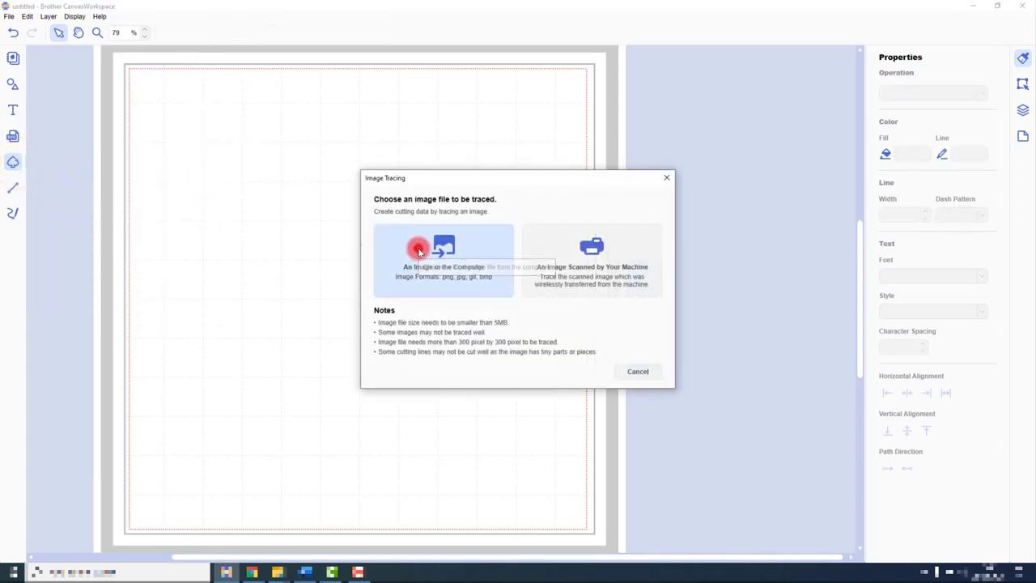
left_click(442, 257)
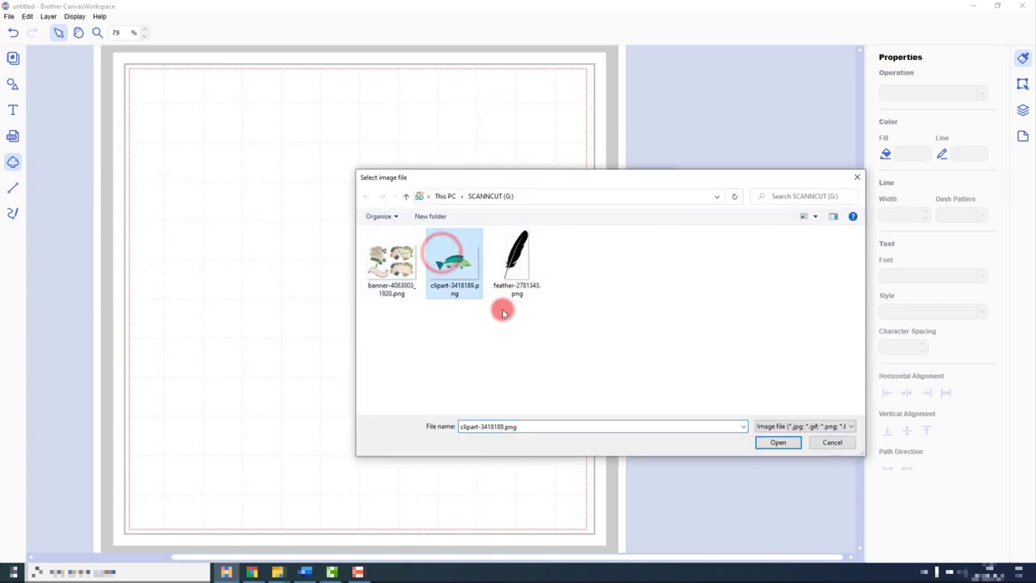
left_click(775, 443)
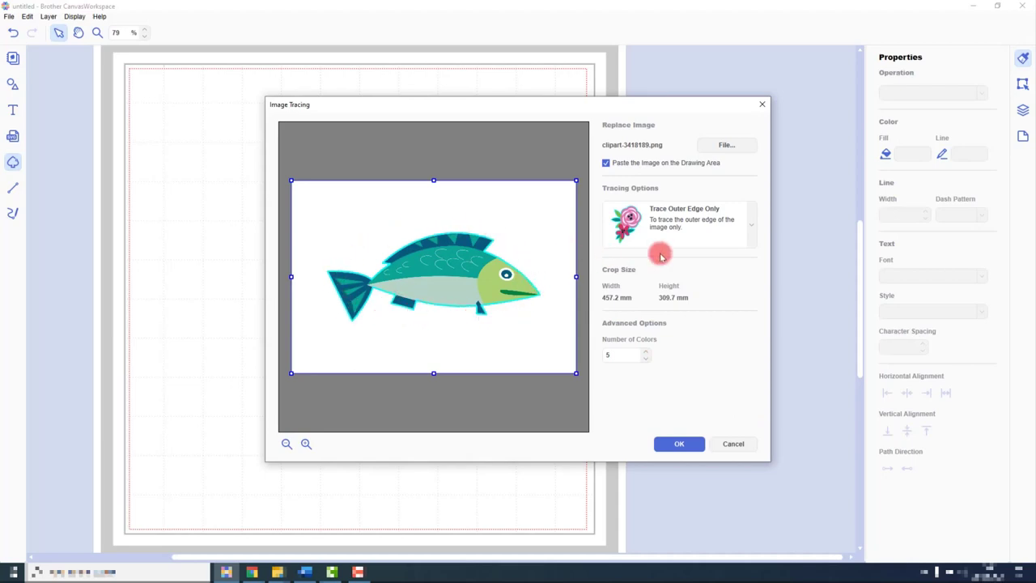
left_click(752, 237)
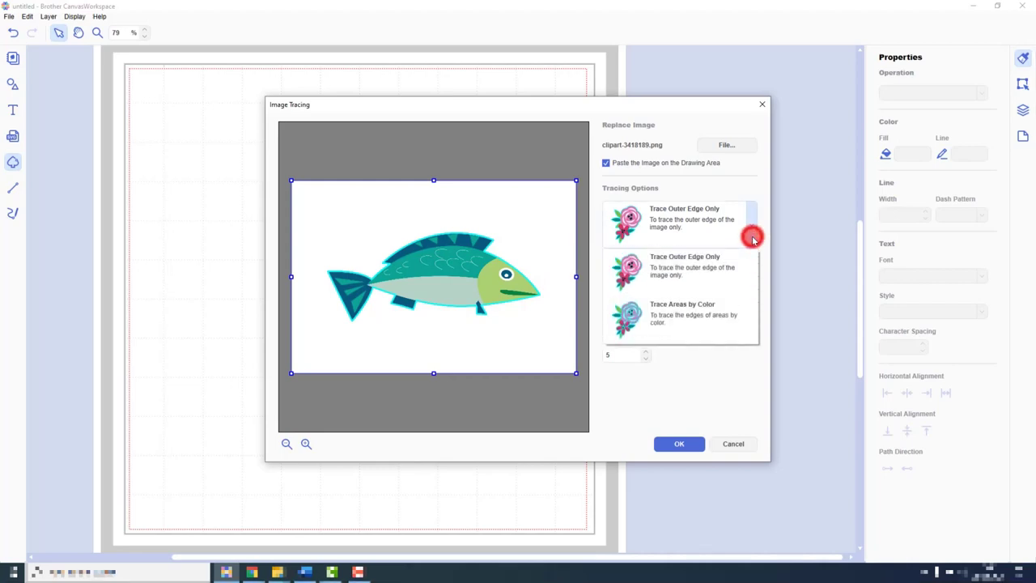
Trace the fish by colour areas with 20 colours, preview, and place it on the mat
left_click(717, 320)
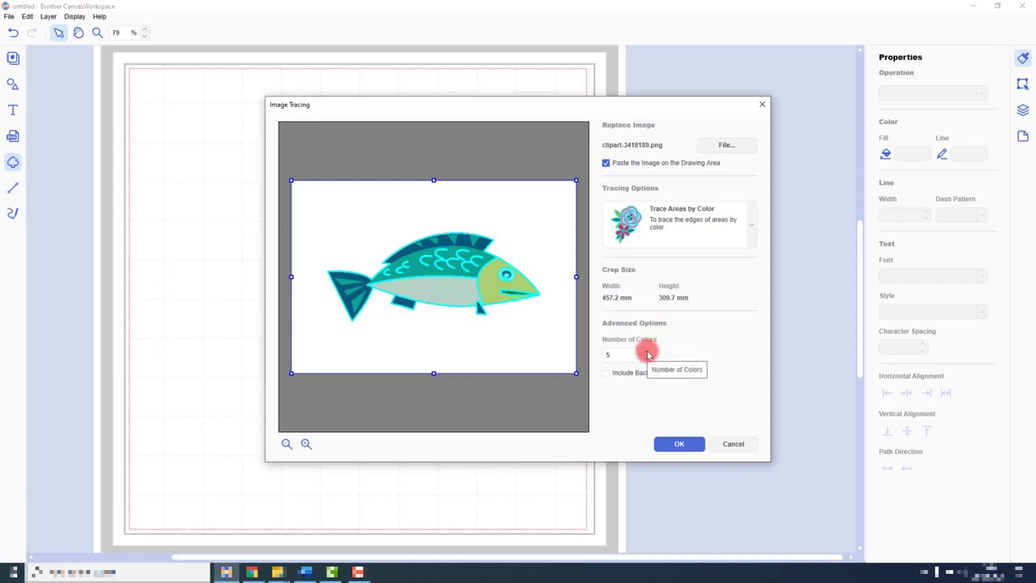
left_click(648, 352)
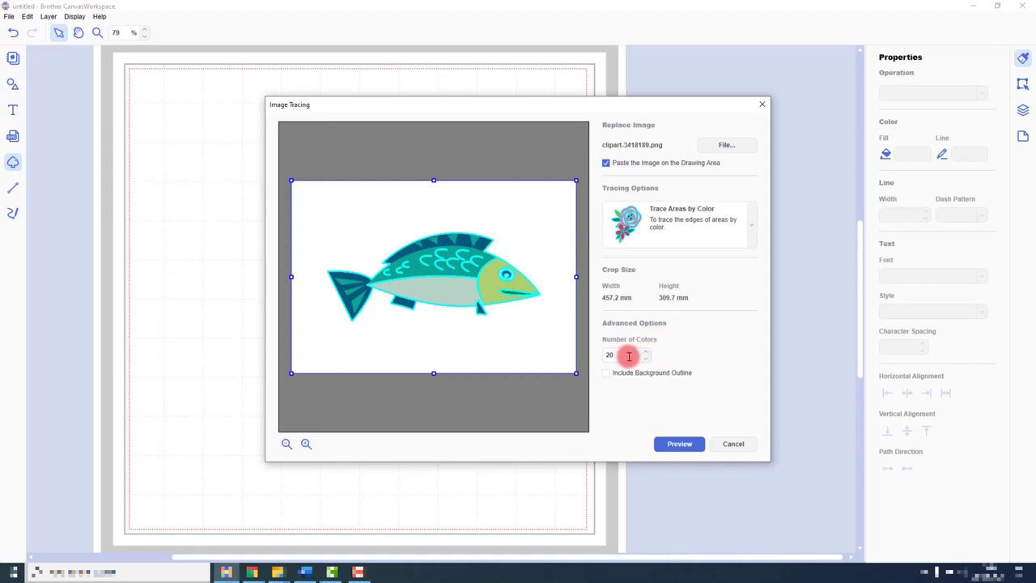
left_click(679, 444)
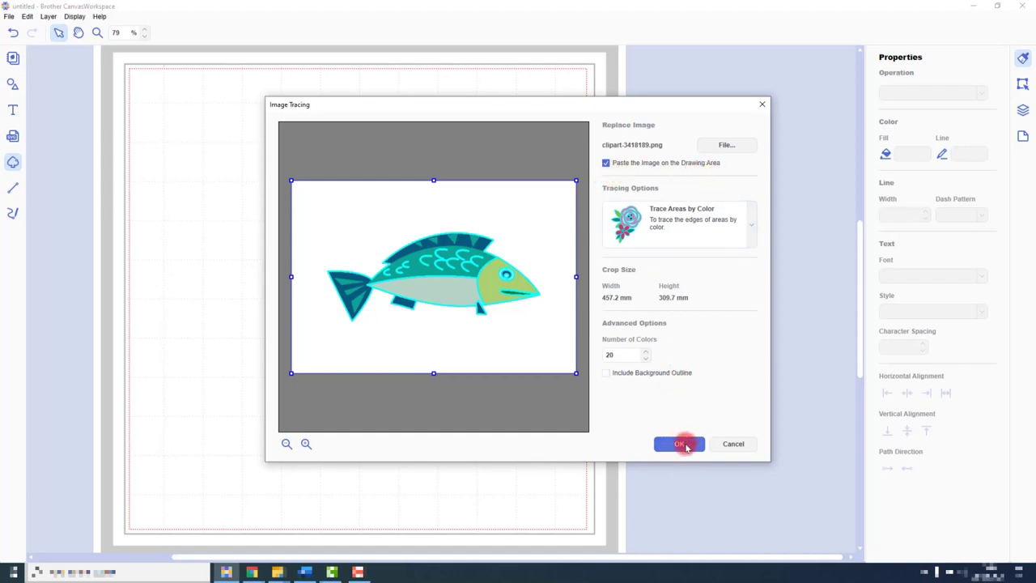
left_click(685, 446)
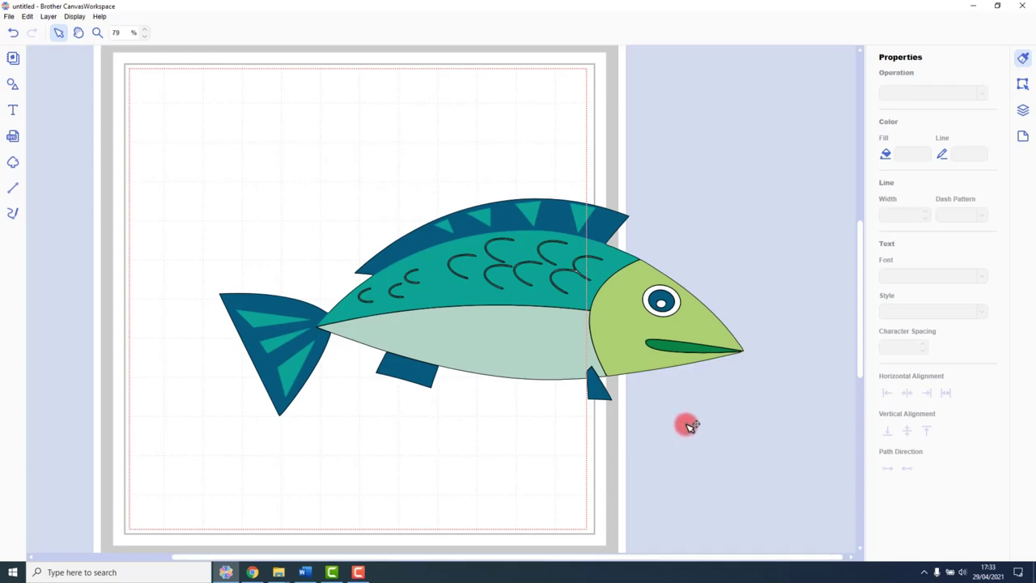
Scale the traced fish group down and position it in the mat's upper-left area
mouse_move(817, 475)
left_mouse_down()
mouse_move(648, 470)
mouse_move(662, 459)
mouse_move(756, 463)
mouse_move(786, 446)
mouse_move(819, 481)
left_mouse_up()
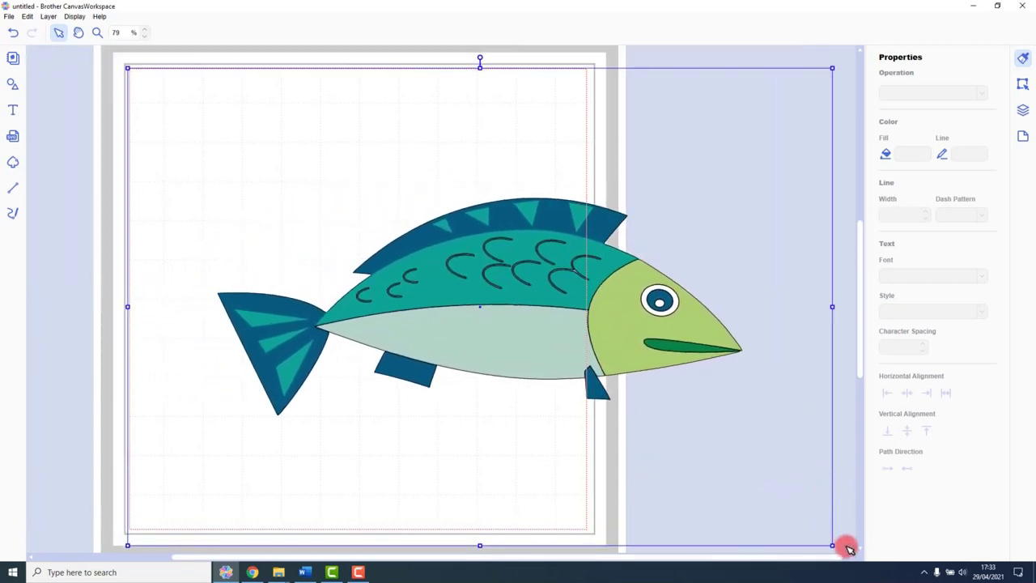
left_click_drag(832, 547, 532, 388)
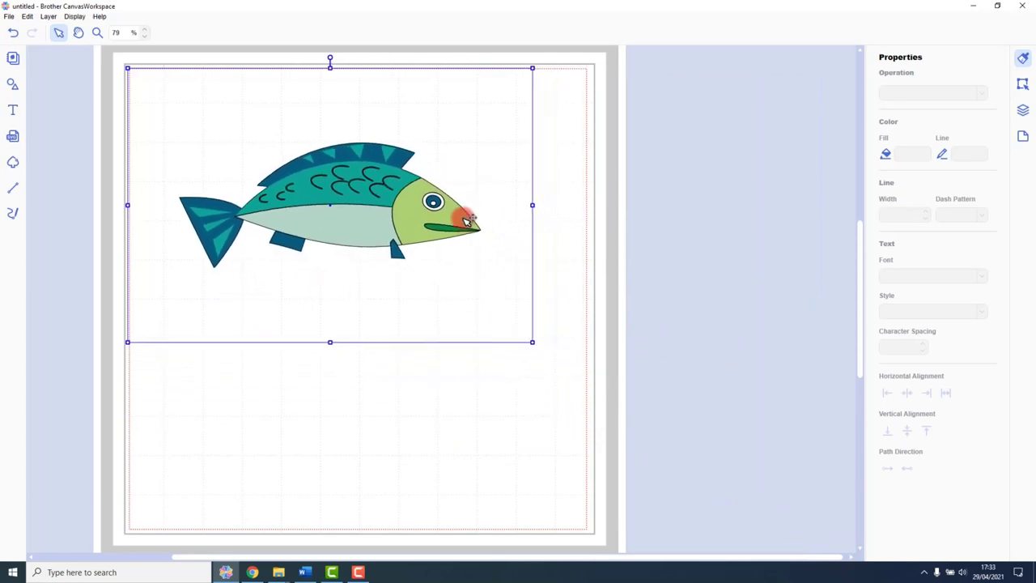
left_click_drag(462, 220, 474, 226)
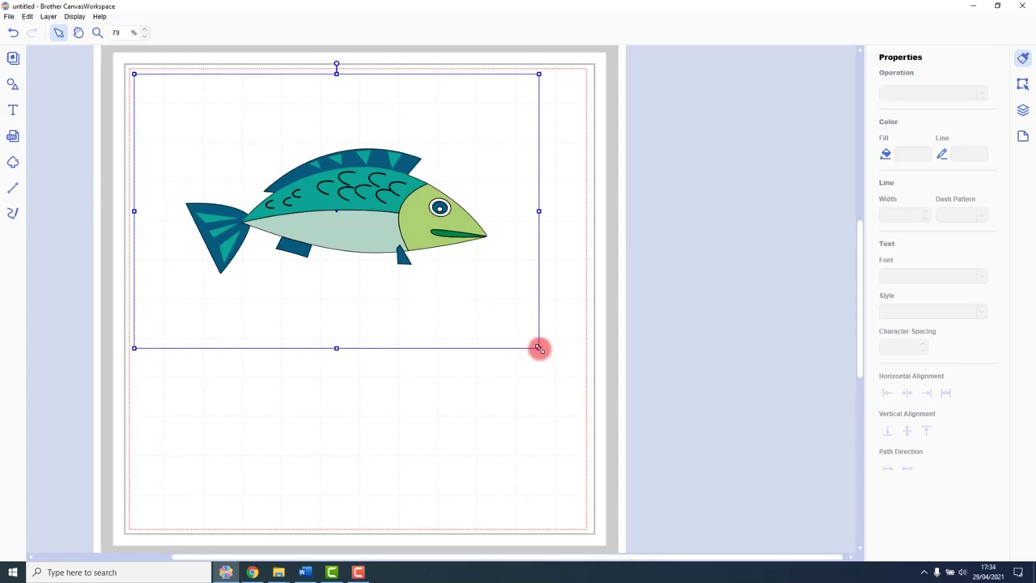
left_click_drag(538, 348, 486, 321)
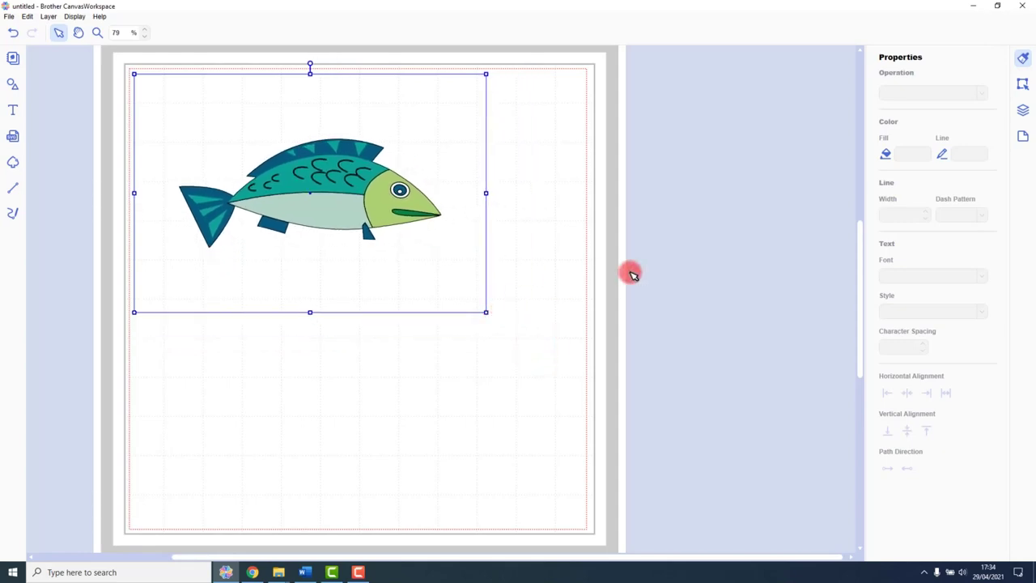
Toggle the IMAGE layer's visibility in Layers to check the outlines, then ungroup the fish
left_click(1022, 117)
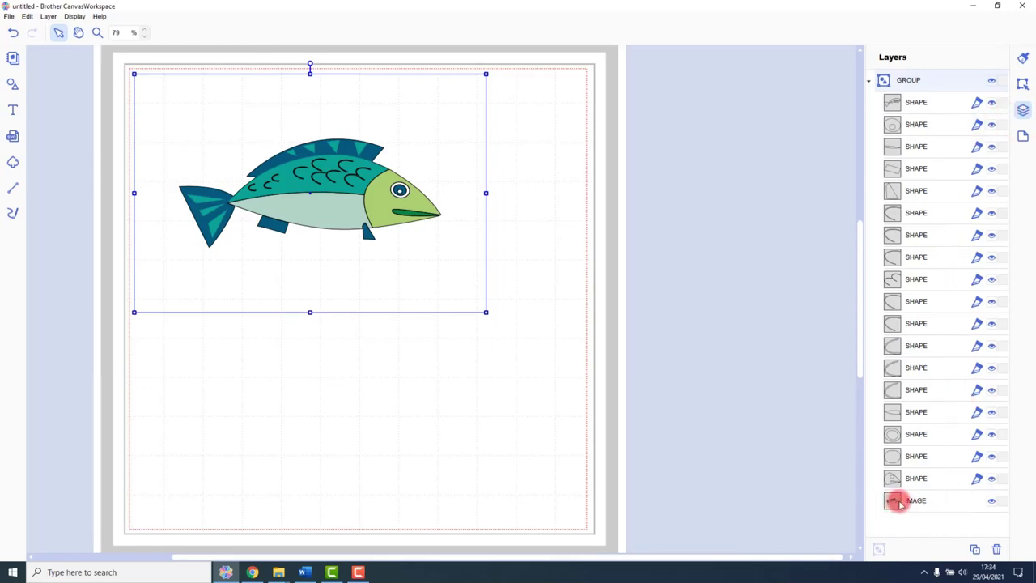
left_click(993, 502)
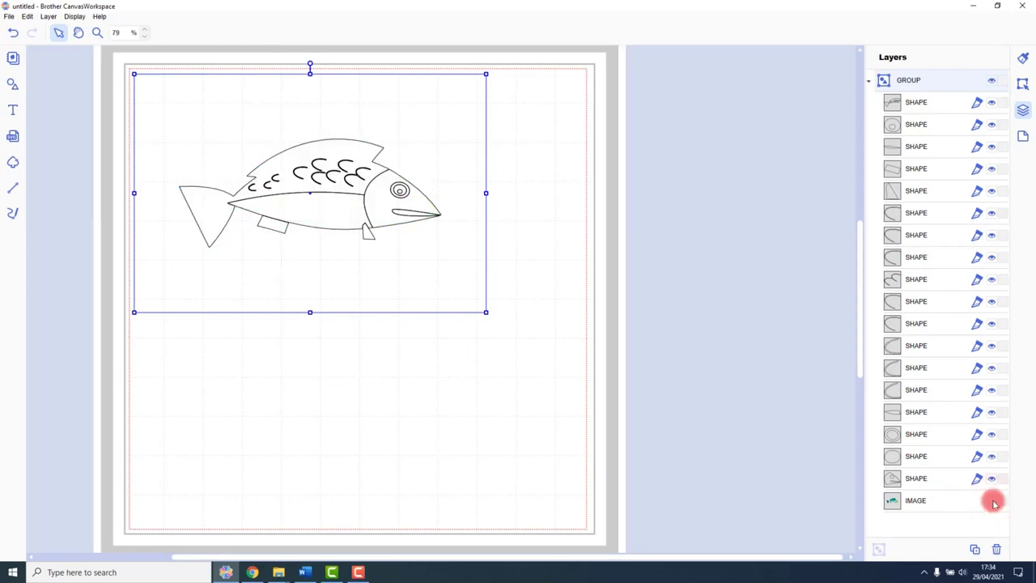
left_click(993, 501)
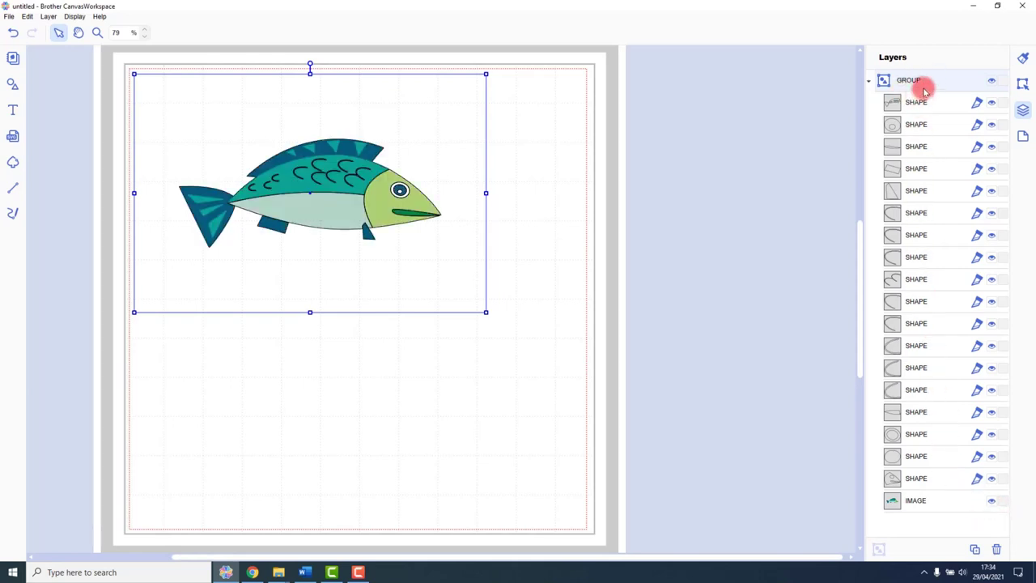
right_click(429, 213)
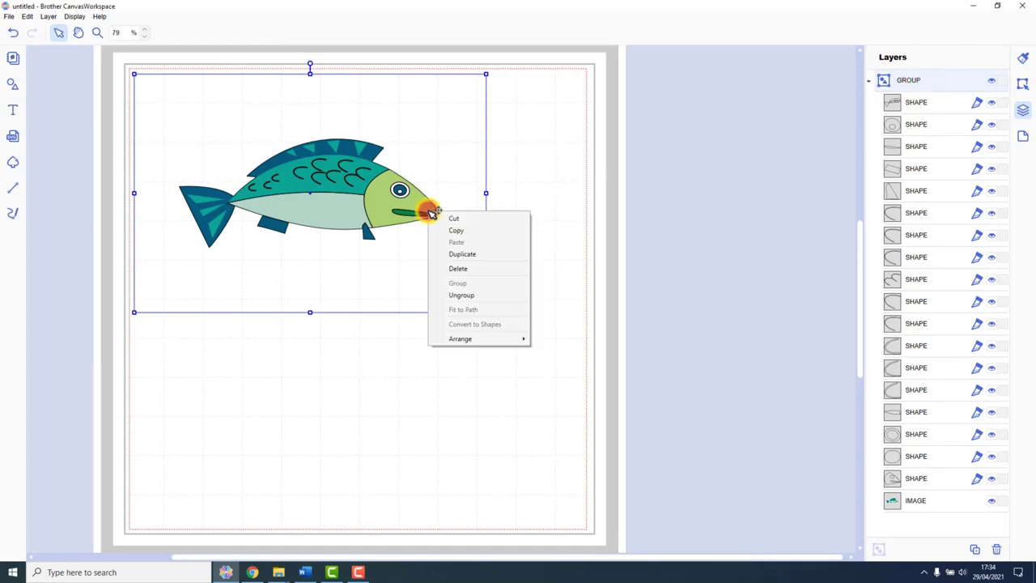
left_click(446, 294)
Move the coloured fish image off the mat to the right
left_click(527, 253)
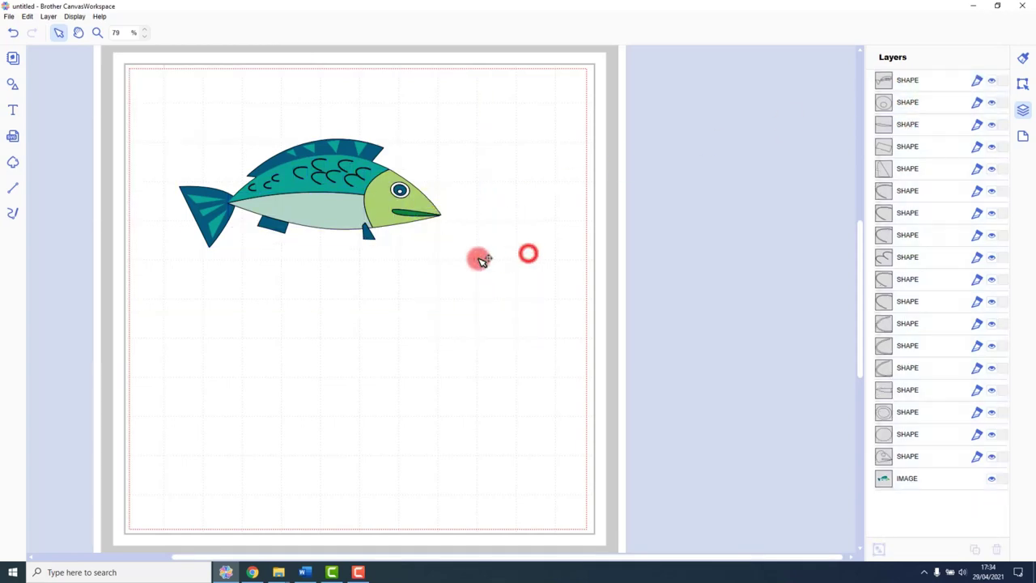
left_click(479, 256)
mouse_move(451, 252)
left_mouse_down()
mouse_move(483, 283)
mouse_move(657, 363)
mouse_move(689, 365)
left_mouse_up()
left_click_drag(609, 336, 602, 331)
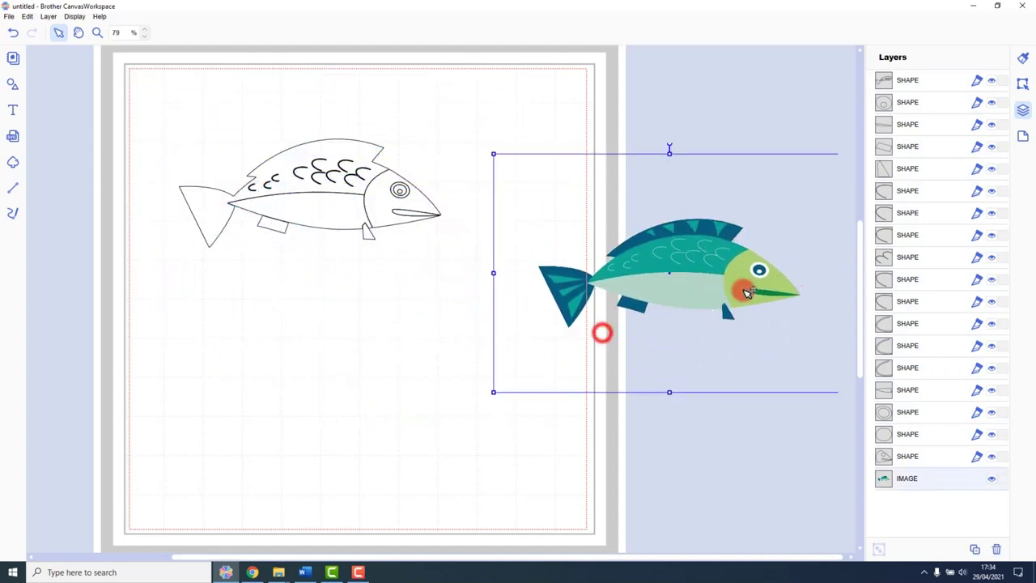
Spread the head, lower body and tail outline pieces apart on the mat
left_click_drag(397, 224, 397, 332)
left_click_drag(328, 224, 268, 346)
left_click_drag(213, 218, 185, 155)
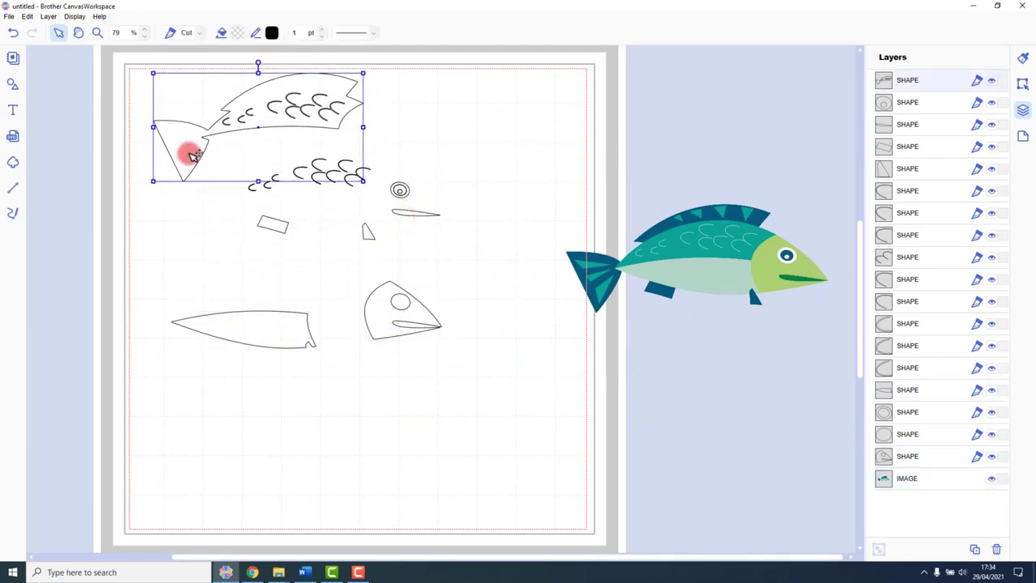
left_click(231, 201)
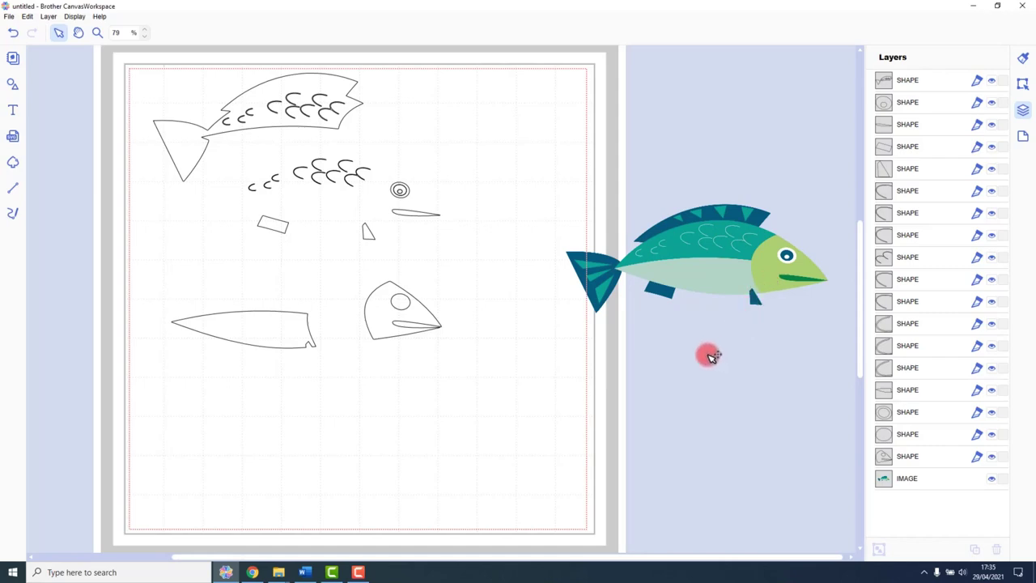
Clear the mat and trace banner-4083003_1920.png by outer edge onto it
key("ctrl+a")
key("Delete")
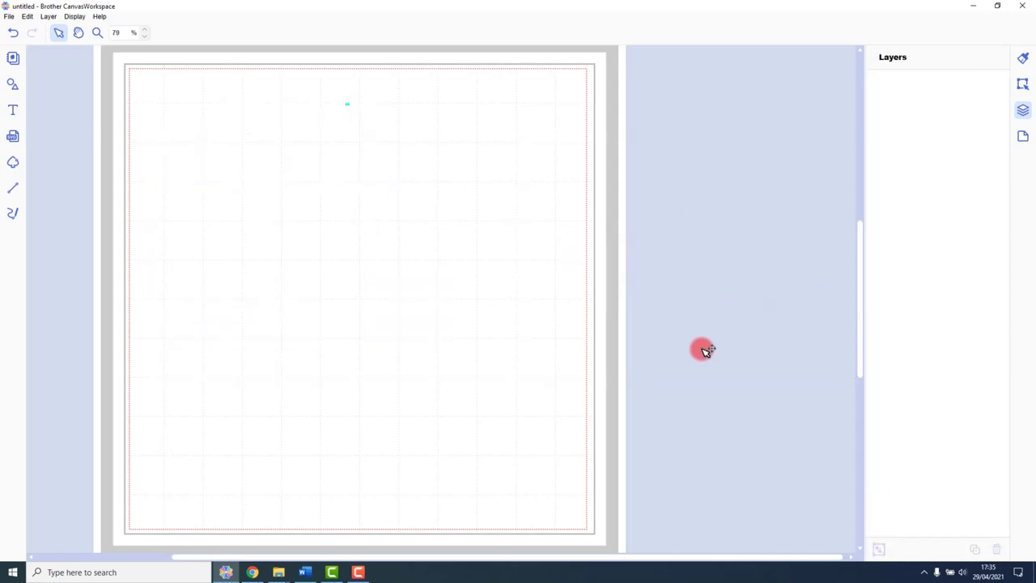
left_click(15, 160)
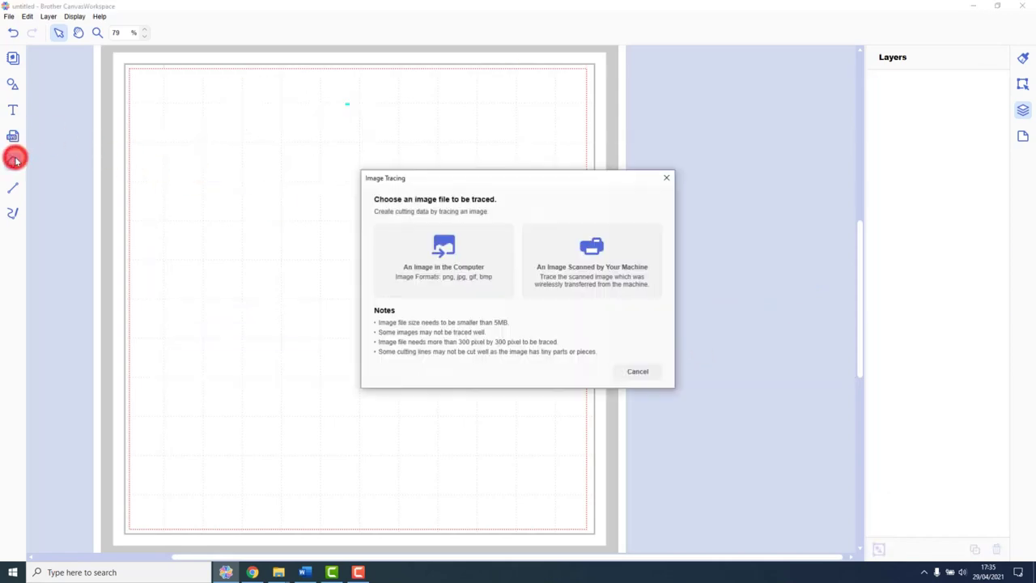
left_click(401, 228)
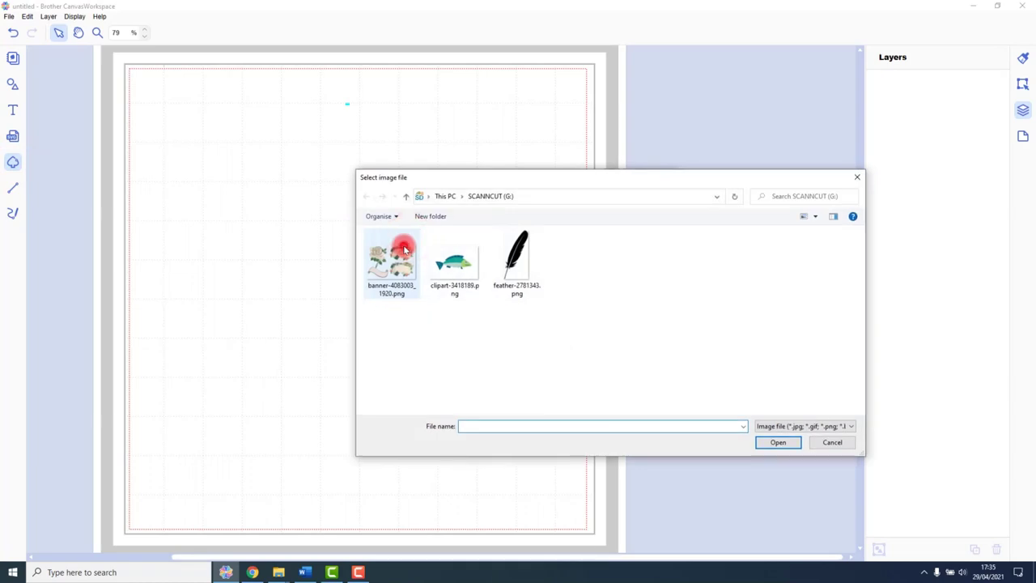
left_click(396, 253)
left_click(780, 443)
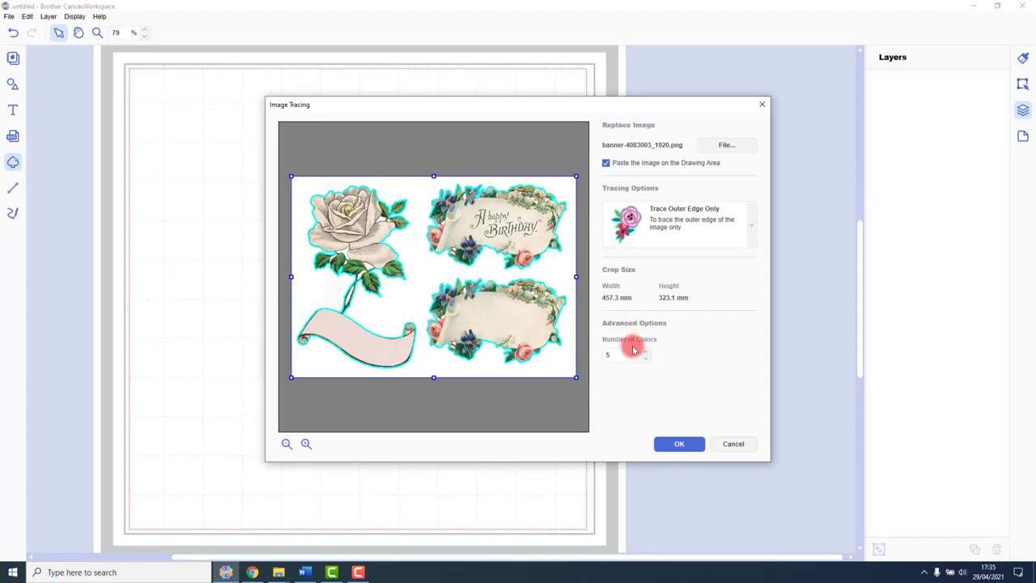
left_click(679, 445)
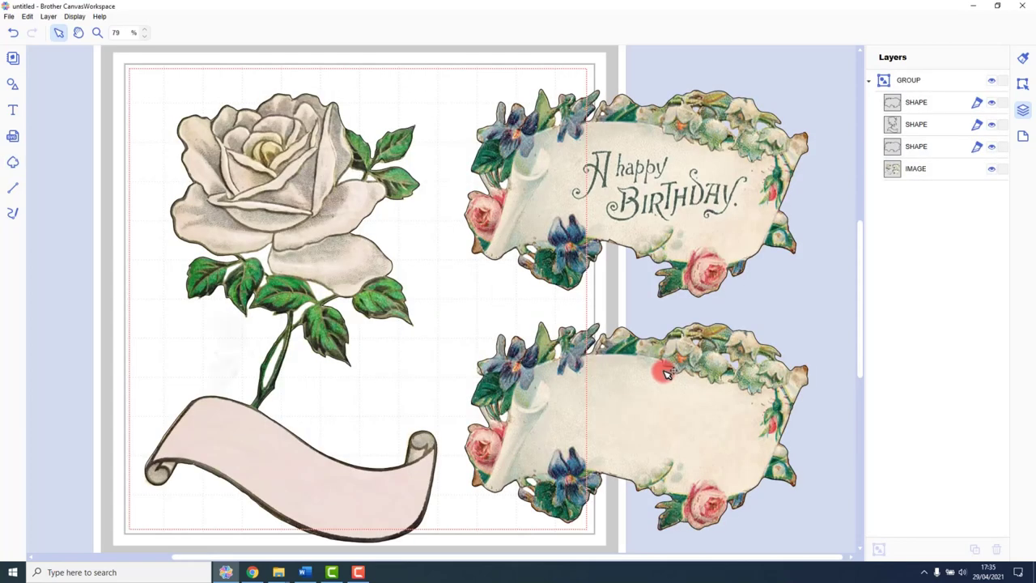
Scale the traced rose, scroll and banner group down into the mat's upper-left corner, then deselect it
left_click(664, 371)
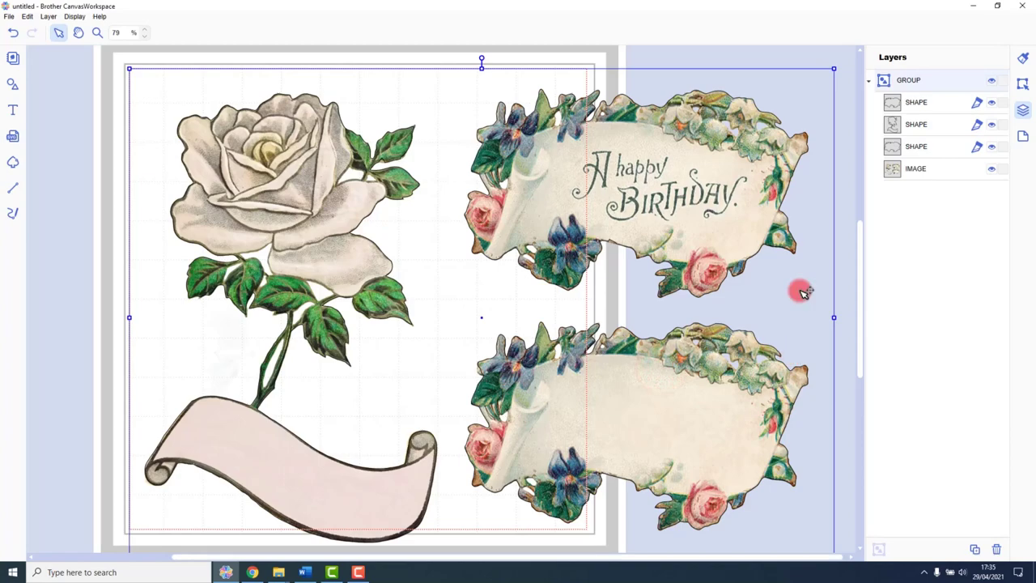
mouse_move(833, 70)
left_mouse_down()
mouse_move(620, 254)
mouse_move(430, 374)
mouse_move(383, 205)
mouse_move(400, 109)
left_mouse_up()
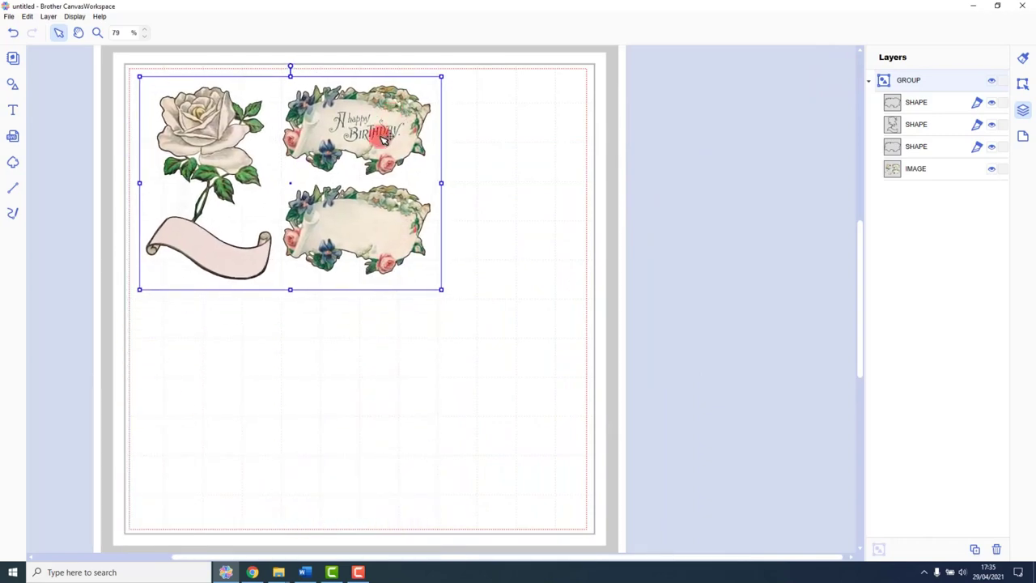
left_click(464, 158)
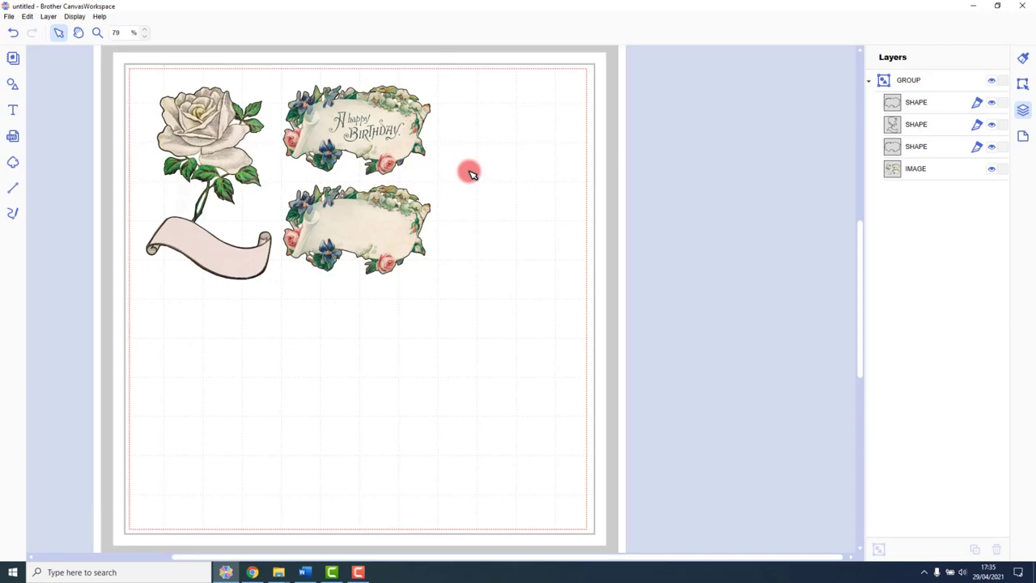
Check the finished rose-and-banner group, then start Image Tracing again for a new image
left_click(386, 155)
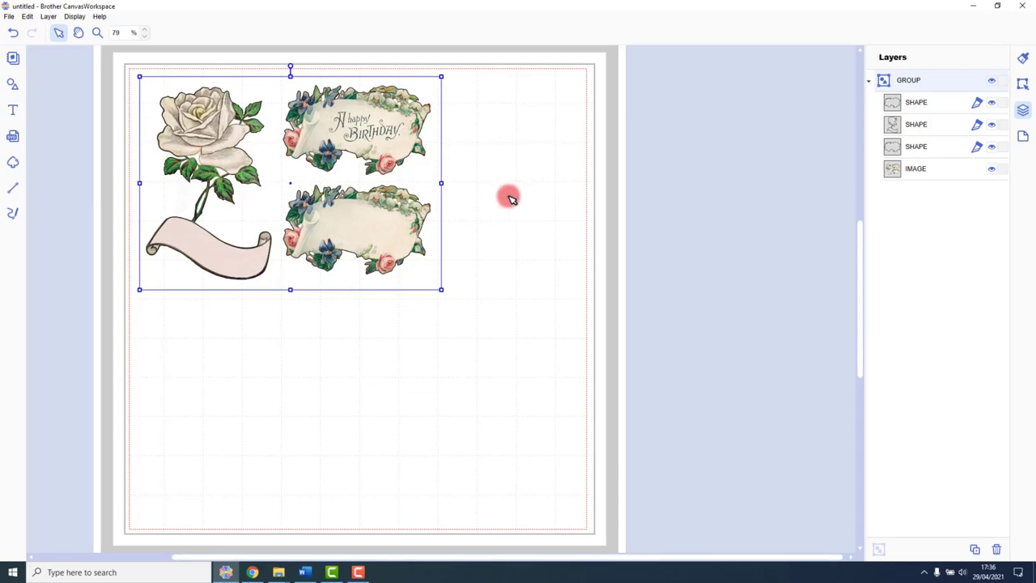
left_click(510, 198)
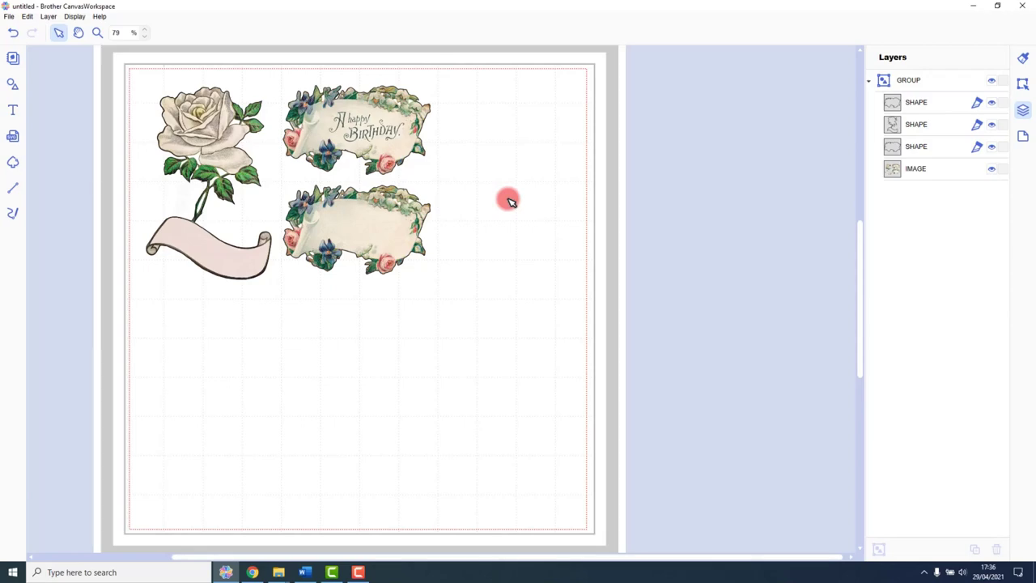
left_click(14, 166)
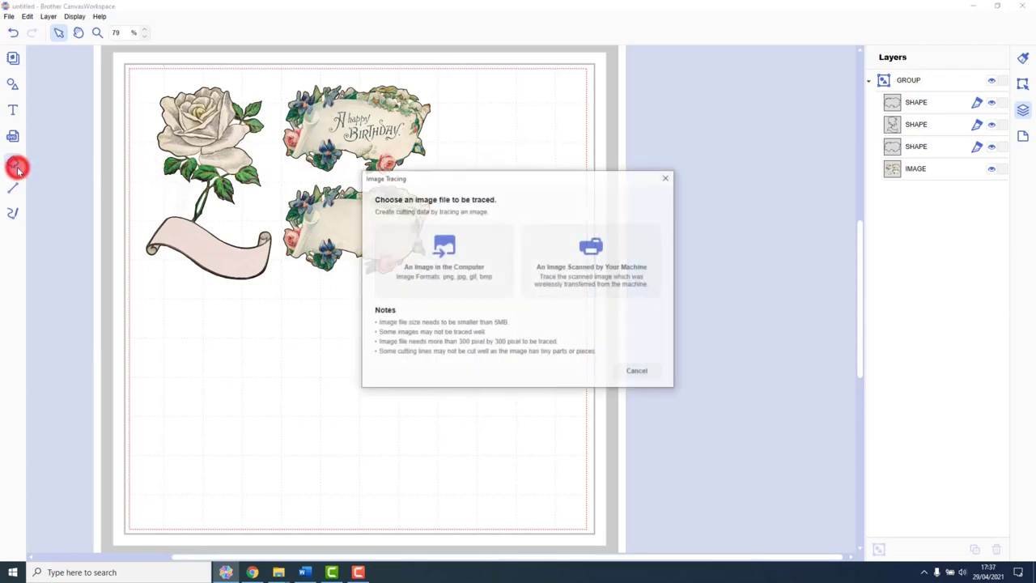